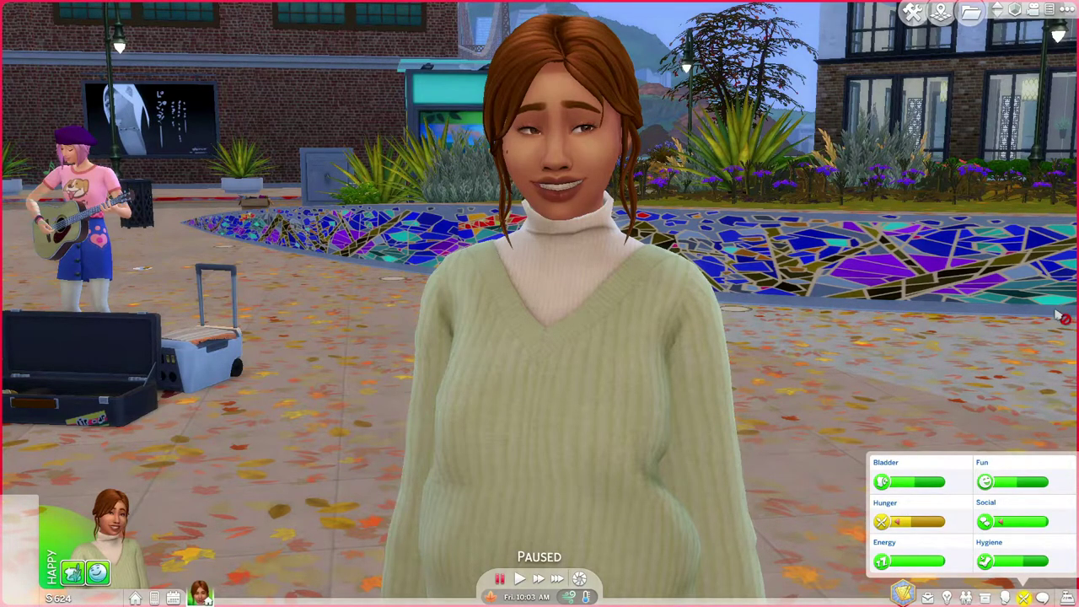
Frame a close-up of the red-haired Sim in the free camera with the interface hidden, leaving the street background beside her
{"action": "left_click_drag", "start_coordinate": [880, 340], "coordinate": [889, 345]}
{"action": "scroll", "coordinate": [888, 345], "scroll_direction": "down", "scroll_amount": 2}
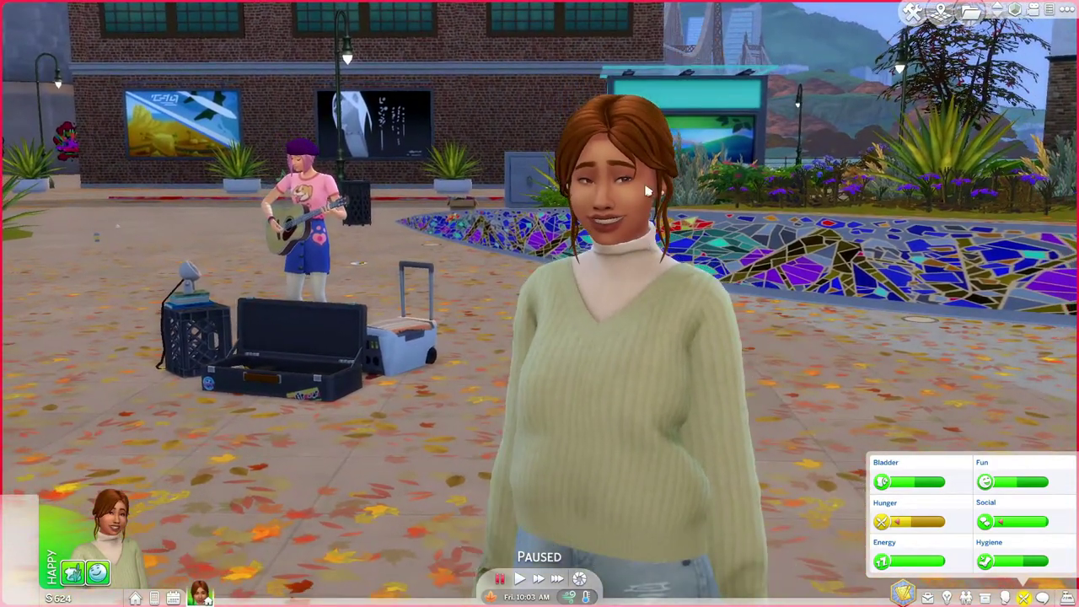
{"action": "left_click_drag", "start_coordinate": [518, 284], "coordinate": [518, 284]}
{"action": "left_click_drag", "start_coordinate": [569, 202], "coordinate": [574, 203]}
{"action": "left_click_drag", "start_coordinate": [444, 211], "coordinate": [445, 212]}
{"action": "scroll", "coordinate": [444, 211], "scroll_direction": "down", "scroll_amount": 2}
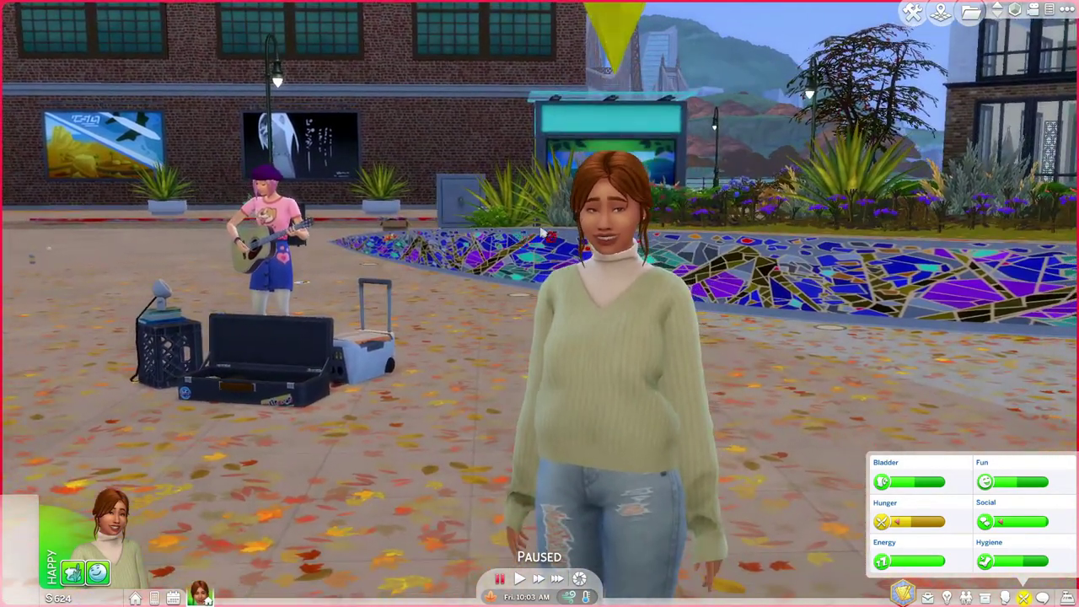
{"action": "scroll", "coordinate": [622, 205], "scroll_direction": "up", "scroll_amount": 1}
{"action": "scroll", "coordinate": [621, 205], "scroll_direction": "down", "scroll_amount": 1}
{"action": "scroll", "coordinate": [408, 382], "scroll_direction": "up", "scroll_amount": 3}
{"action": "key", "text": "Tab"}
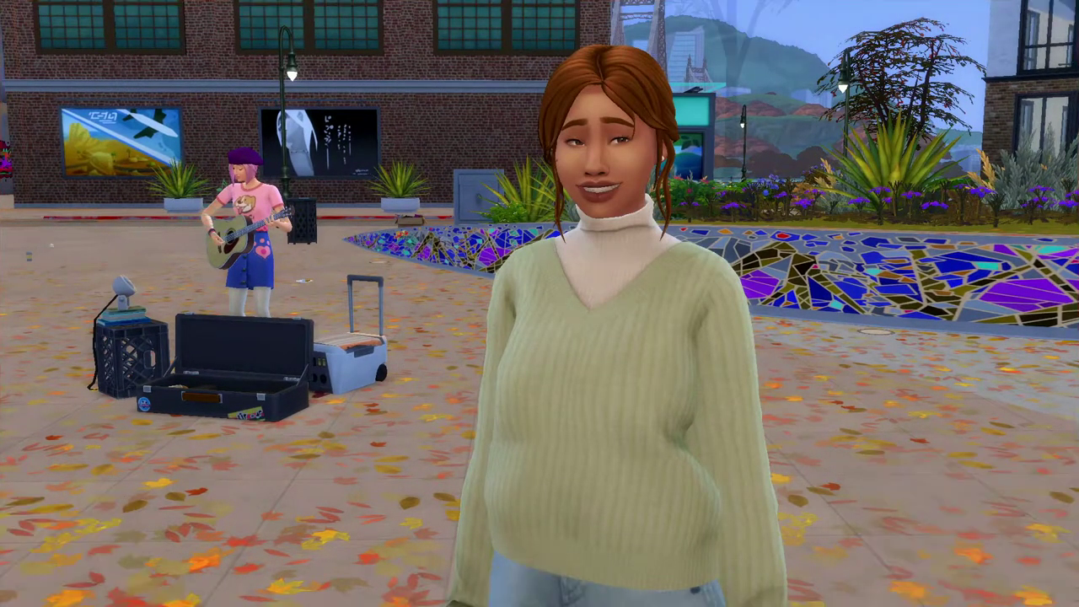
{"action": "key", "text": "z"}
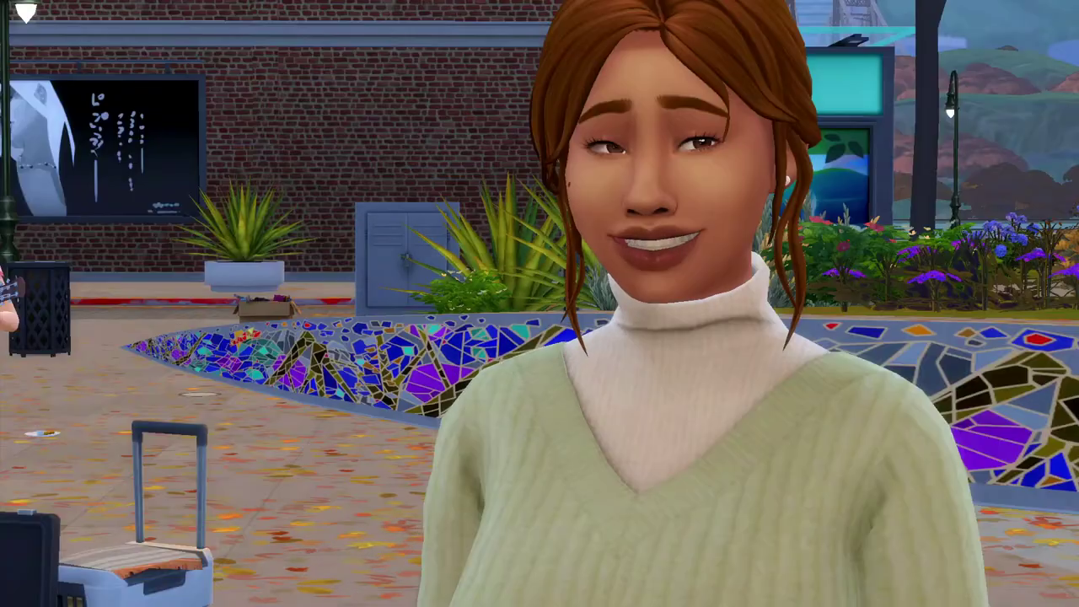
{"action": "key", "text": "a"}
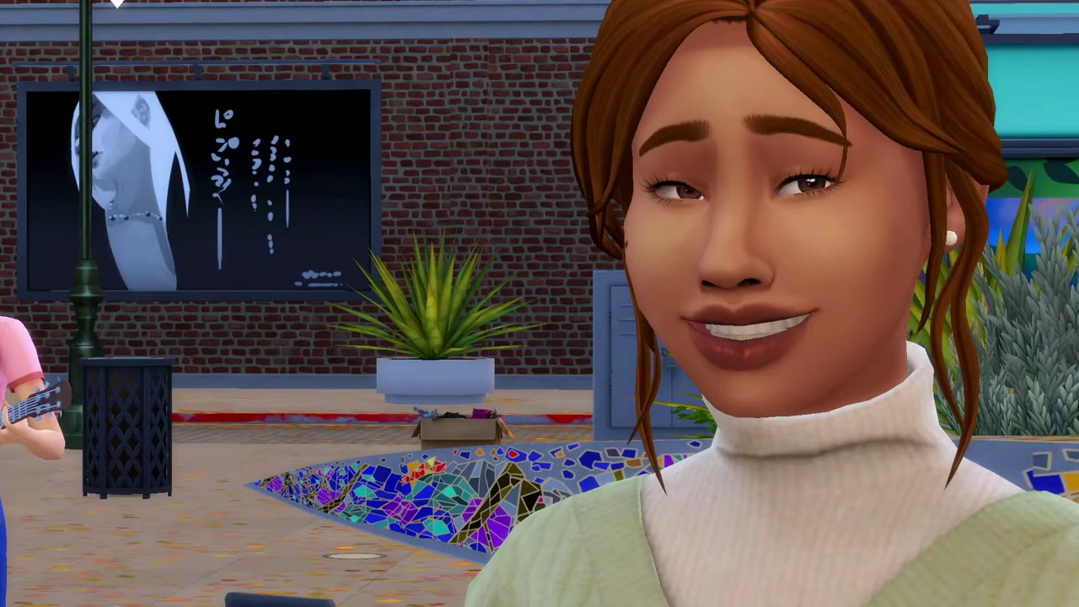
Capture the whole screen and save the screenshot as Screenshot_3 in PNG format
{"action": "key", "text": "Print"}
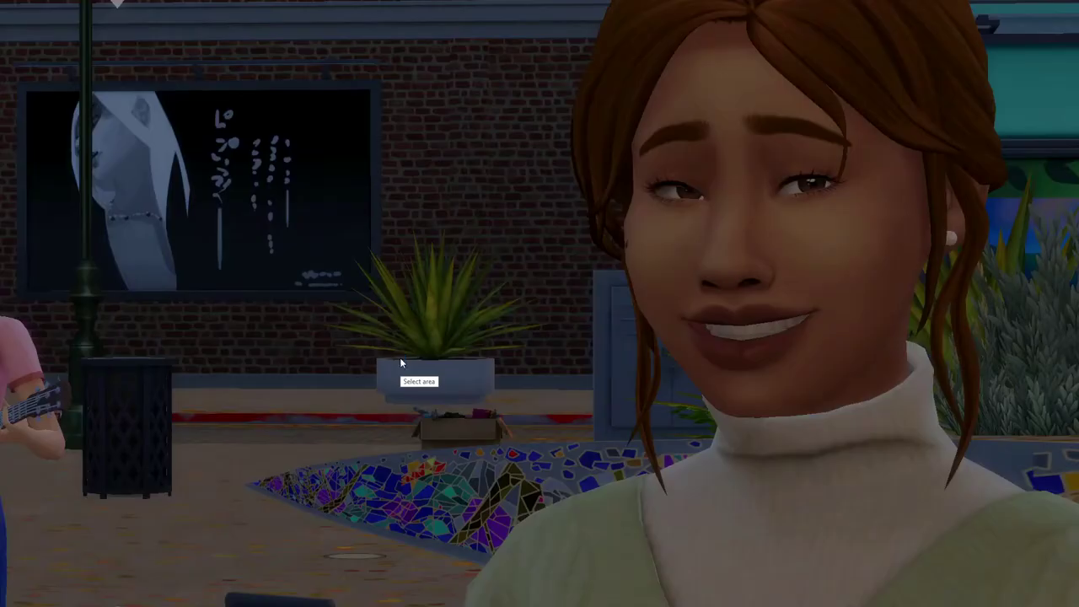
{"action": "mouse_move", "coordinate": [2, 2]}
{"action": "left_mouse_down"}
{"action": "mouse_move", "coordinate": [1076, 4]}
{"action": "mouse_move", "coordinate": [1078, 606]}
{"action": "left_mouse_up"}
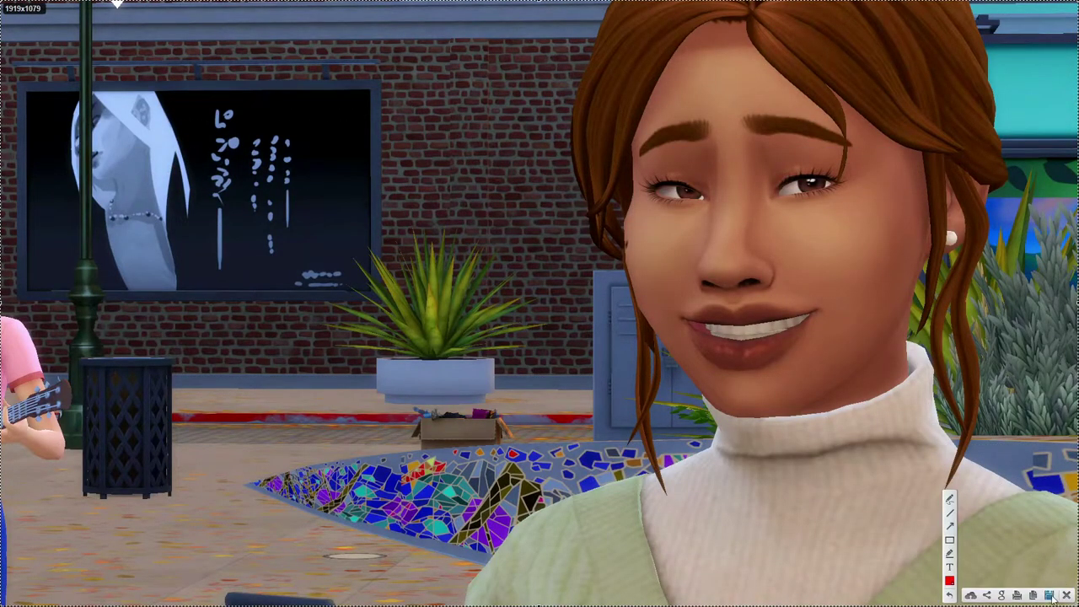
{"action": "left_click", "coordinate": [1050, 595]}
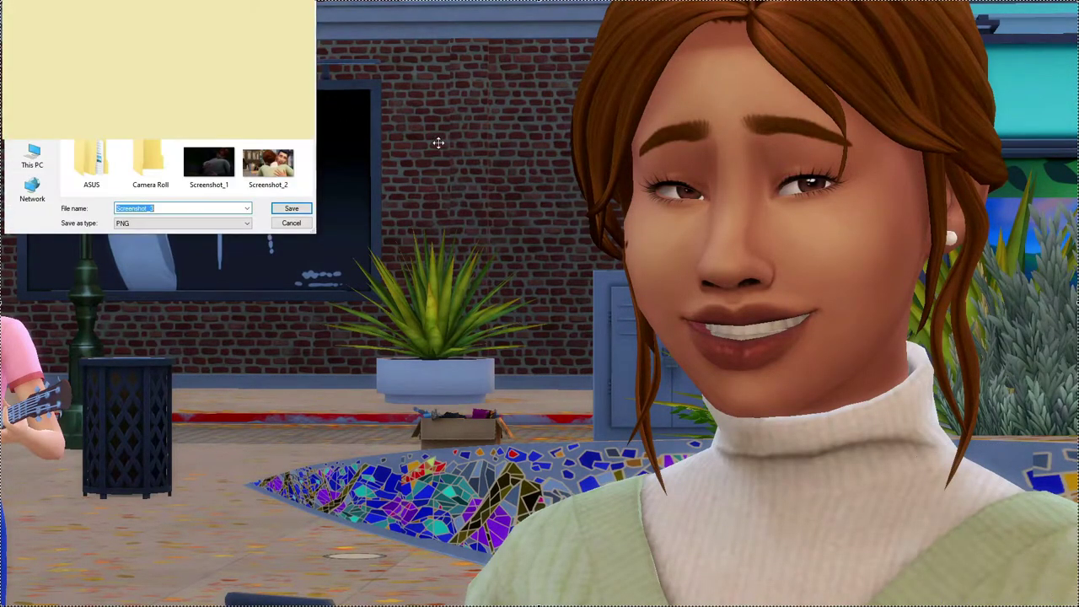
{"action": "left_click", "coordinate": [292, 209]}
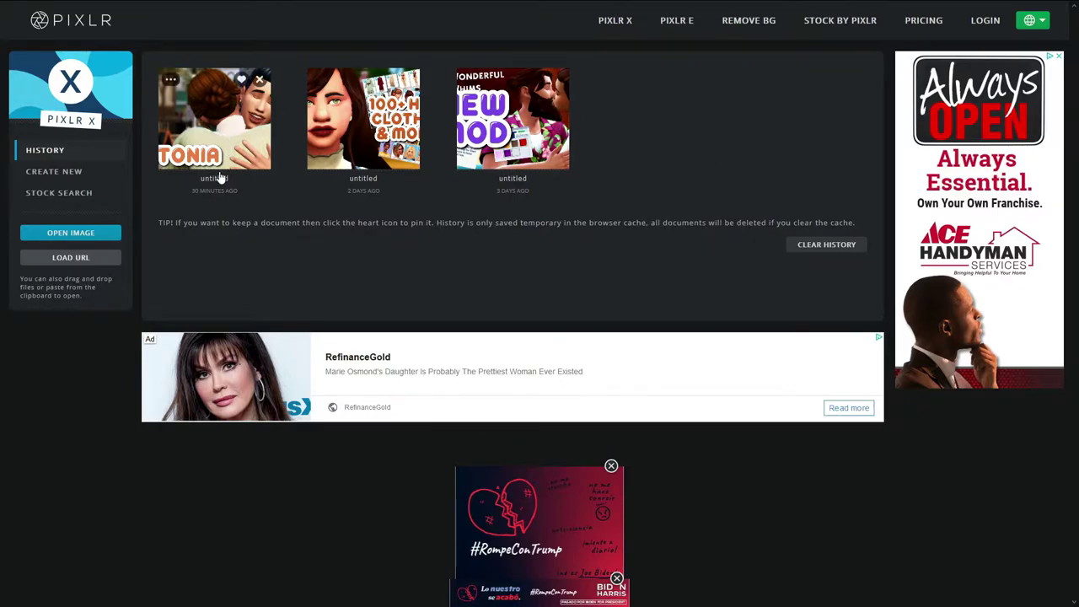
In Pixlr X, create a new Web 720p document of 1280x720 with a white background
{"action": "left_click", "coordinate": [78, 172]}
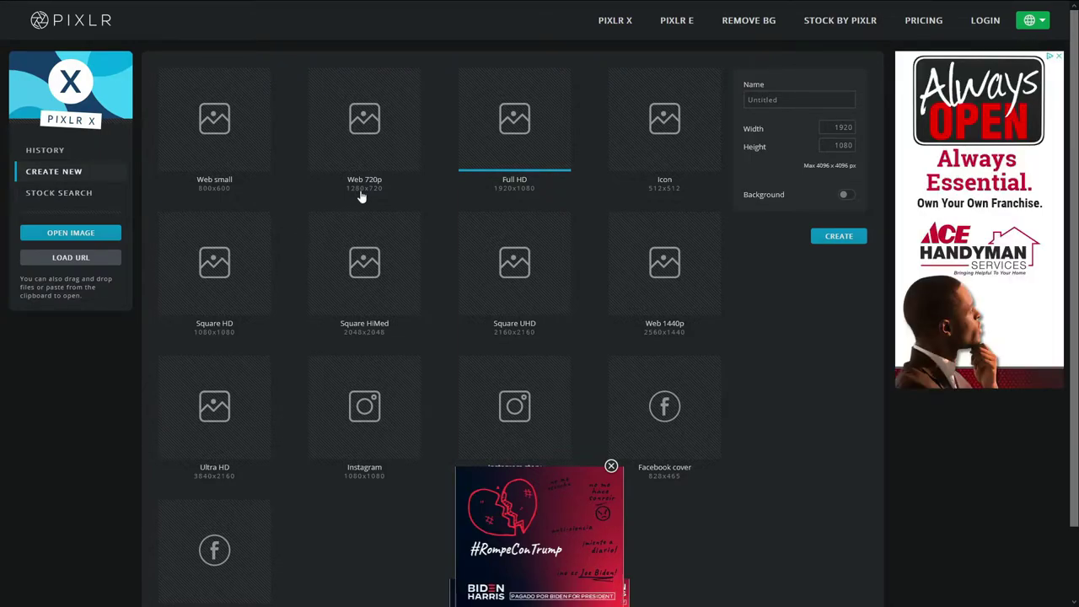
{"action": "left_click", "coordinate": [375, 121]}
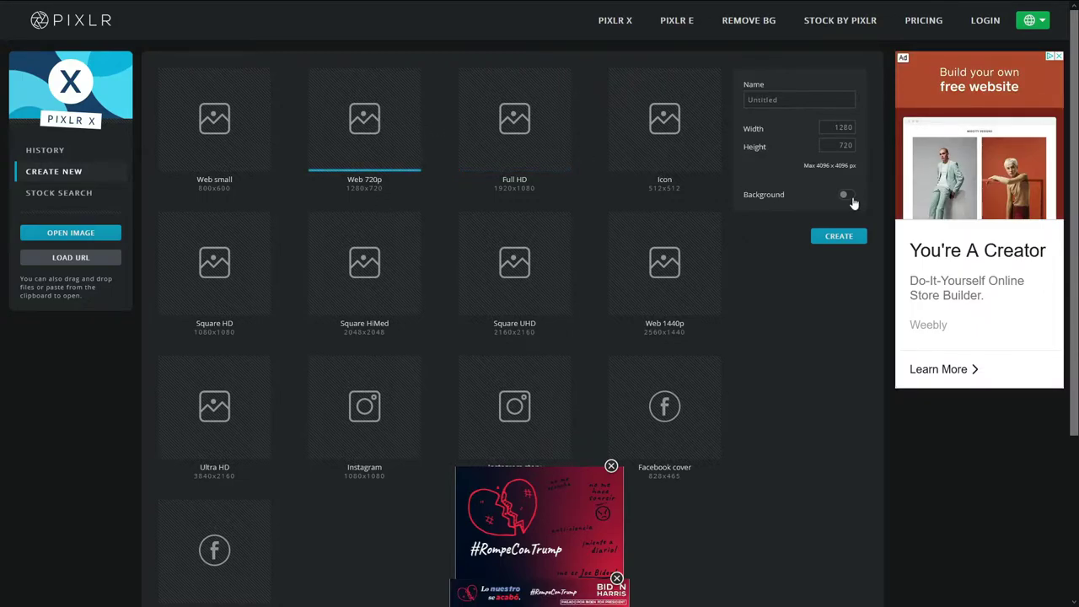
{"action": "left_click", "coordinate": [850, 198]}
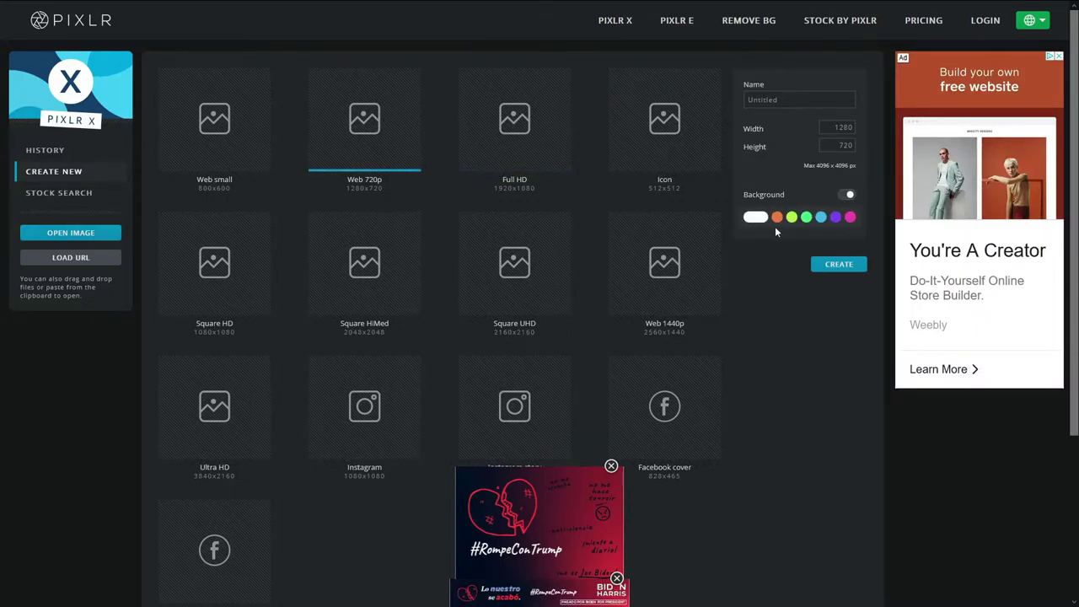
{"action": "left_click", "coordinate": [774, 91]}
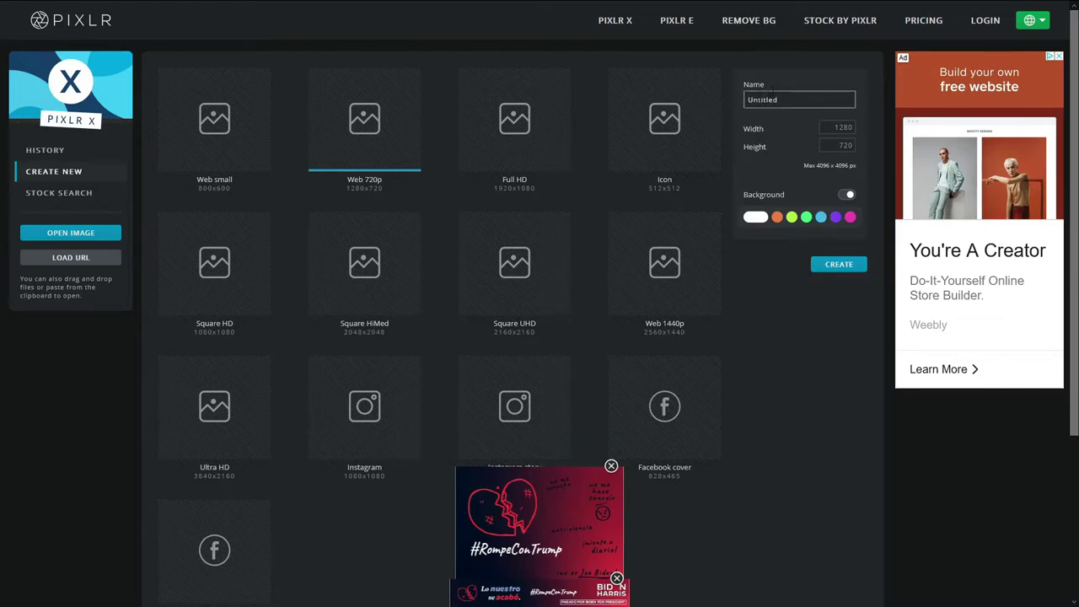
{"action": "left_click", "coordinate": [840, 267]}
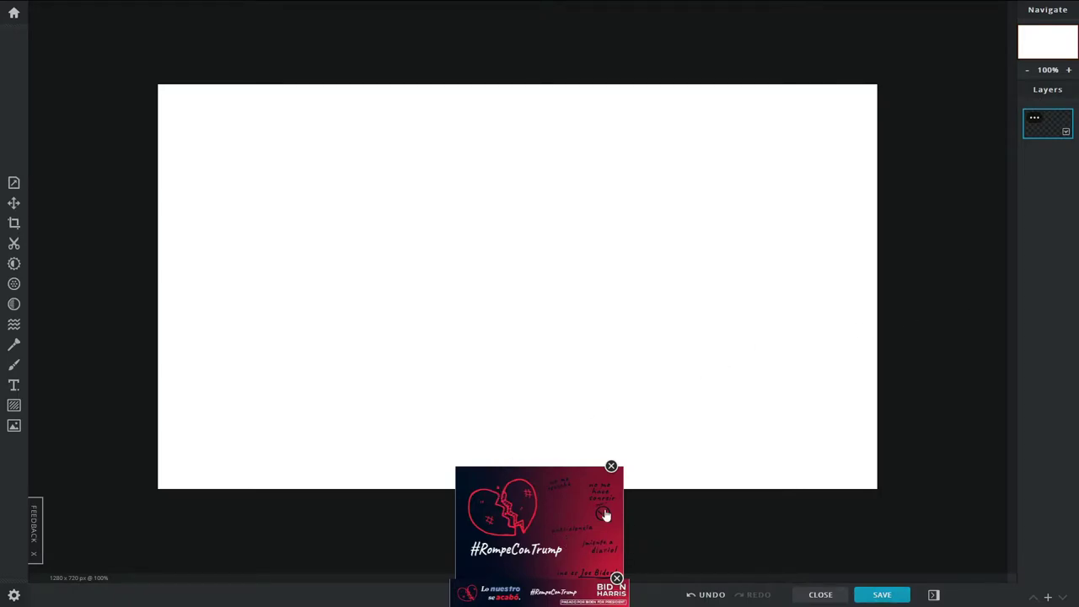
Add the Screenshot_3 image from the Pictures folder as a layer in the current document
{"action": "left_click", "coordinate": [14, 183]}
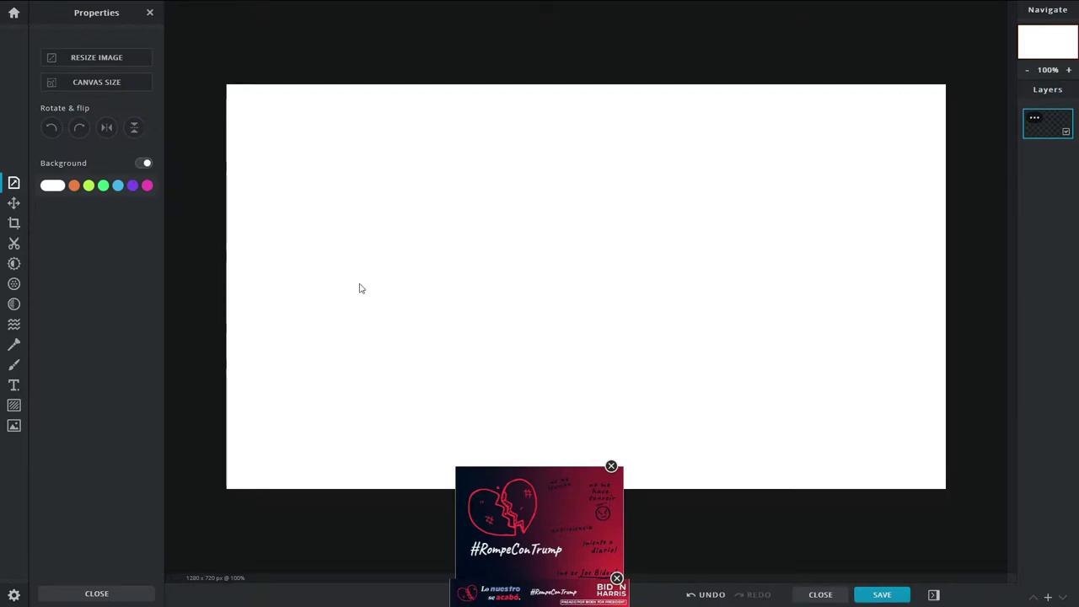
{"action": "left_click", "coordinate": [15, 427]}
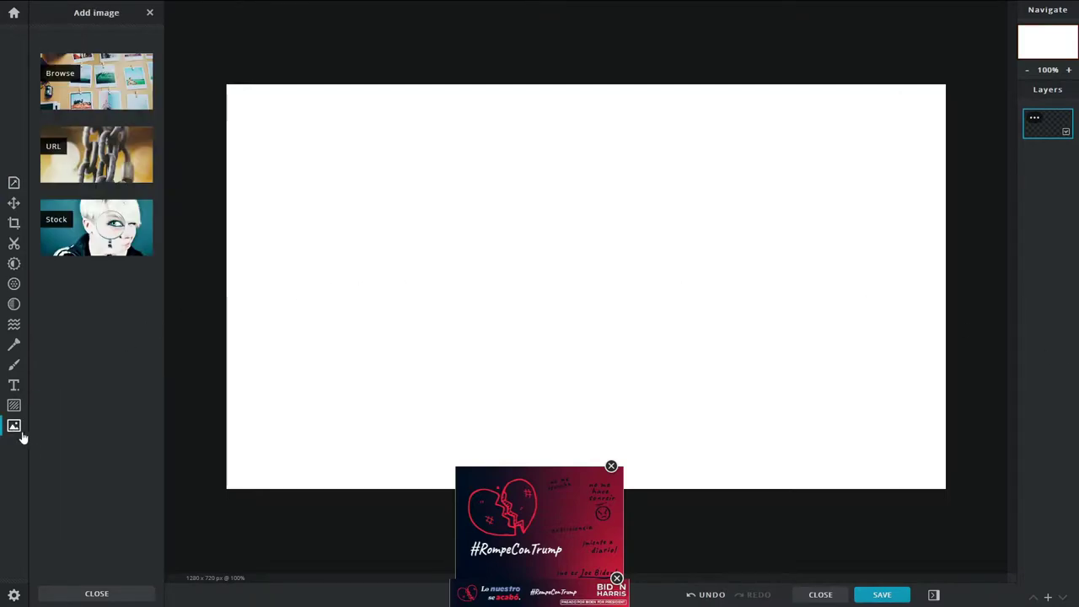
{"action": "left_click", "coordinate": [105, 105]}
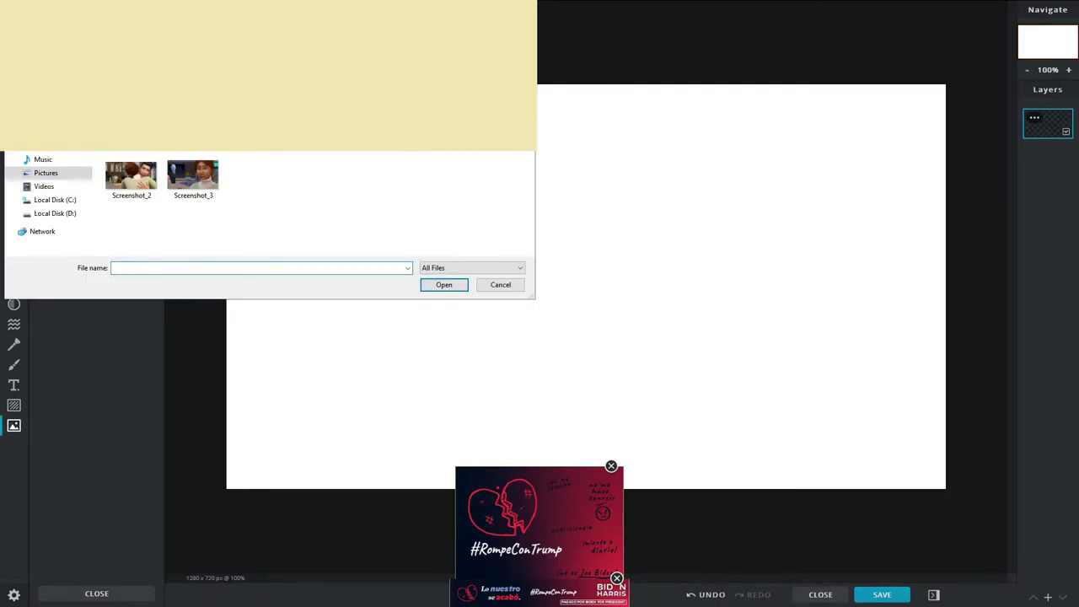
{"action": "double_click", "coordinate": [193, 178]}
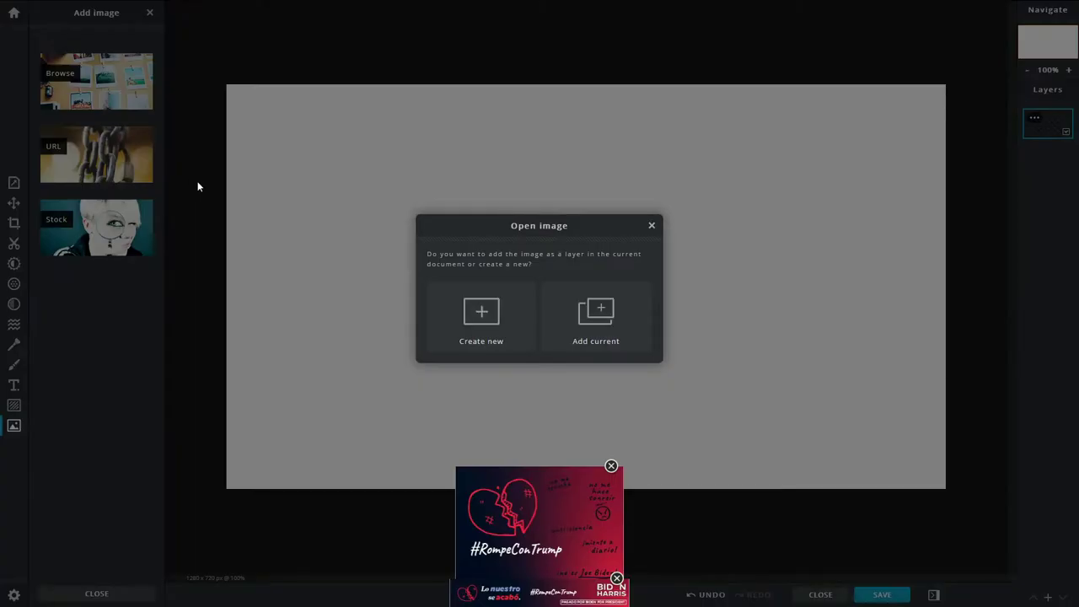
{"action": "left_click", "coordinate": [602, 320]}
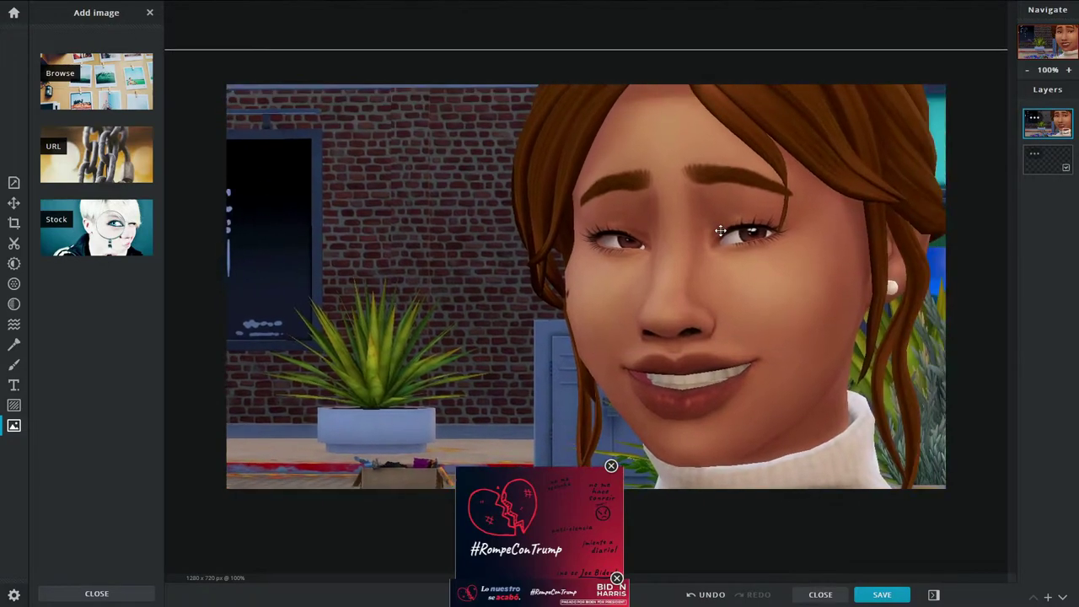
Move and scale down the screenshot layer until the whole picture just fills the white canvas
{"action": "left_click_drag", "start_coordinate": [721, 230], "coordinate": [649, 265]}
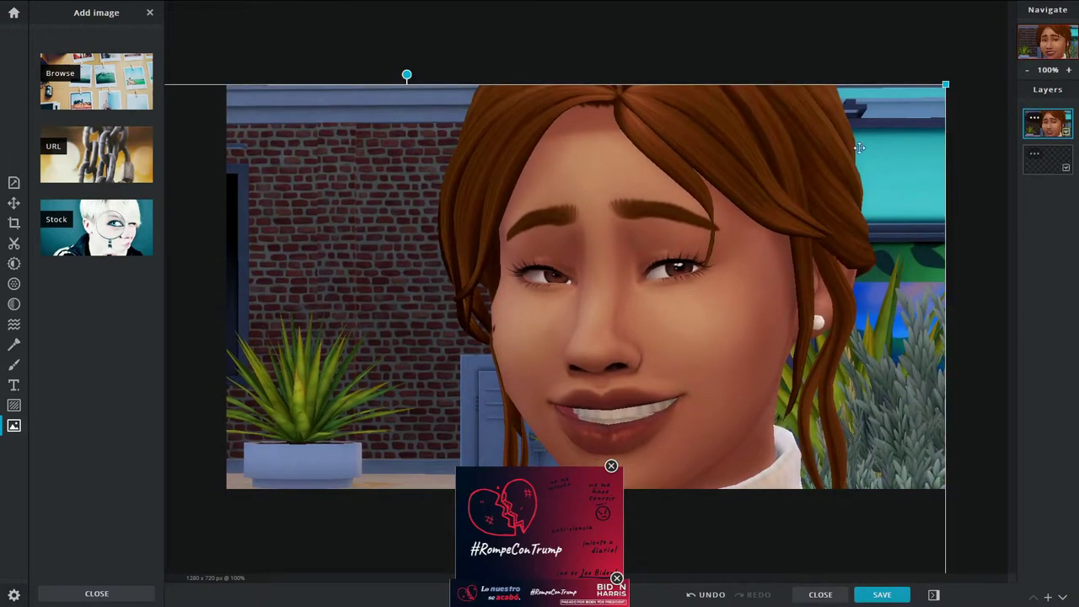
{"action": "left_click_drag", "start_coordinate": [946, 85], "coordinate": [578, 292]}
{"action": "left_click_drag", "start_coordinate": [524, 344], "coordinate": [890, 138]}
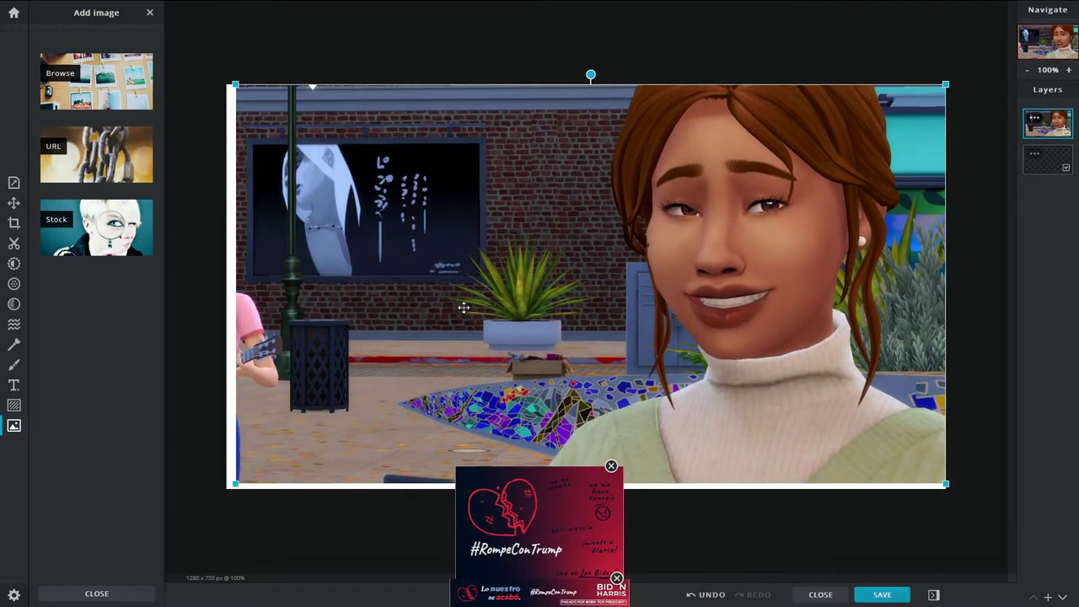
{"action": "left_click_drag", "start_coordinate": [235, 486], "coordinate": [221, 496]}
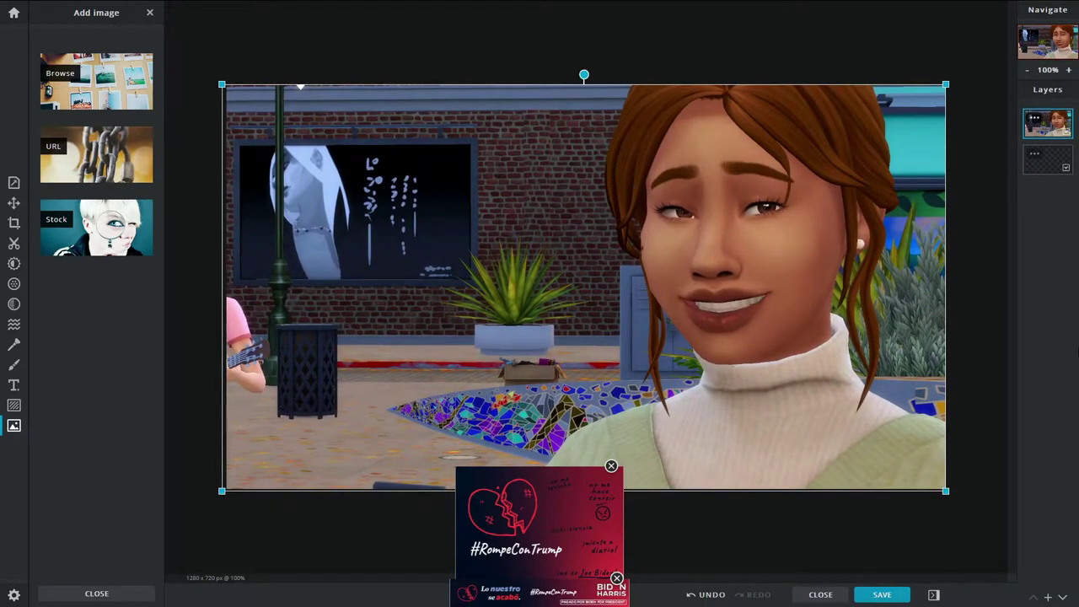
{"action": "left_click", "coordinate": [14, 304]}
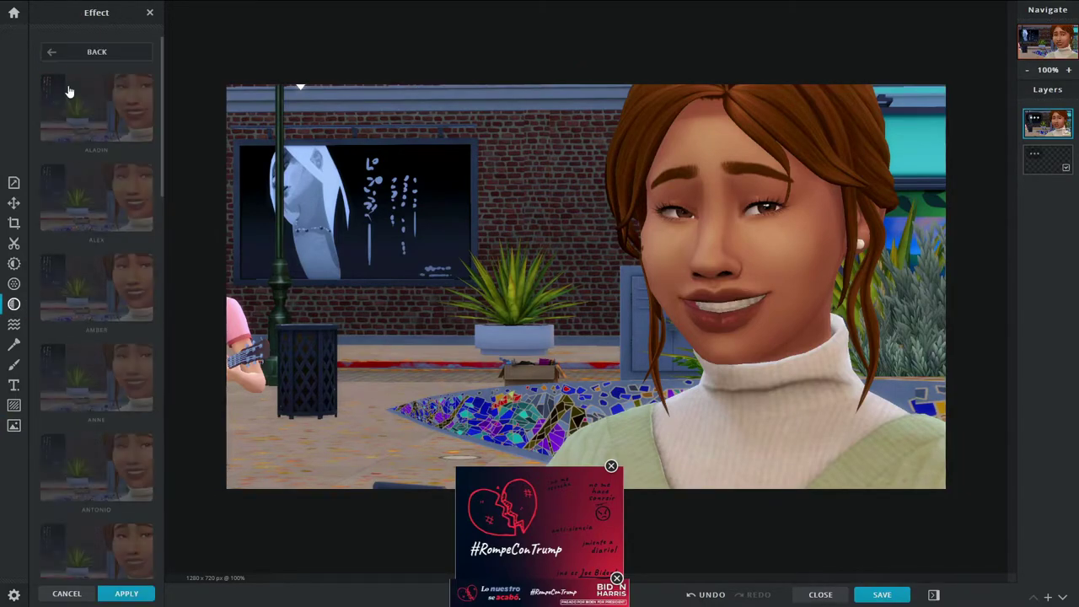
{"action": "scroll", "coordinate": [108, 306], "scroll_direction": "down", "scroll_amount": 1}
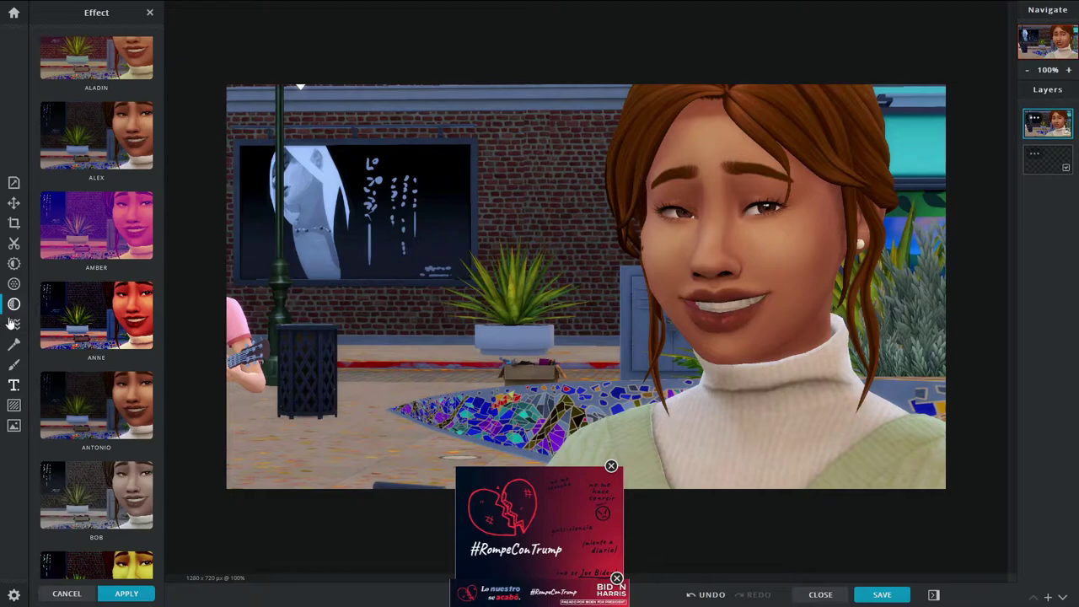
{"action": "left_click", "coordinate": [149, 12]}
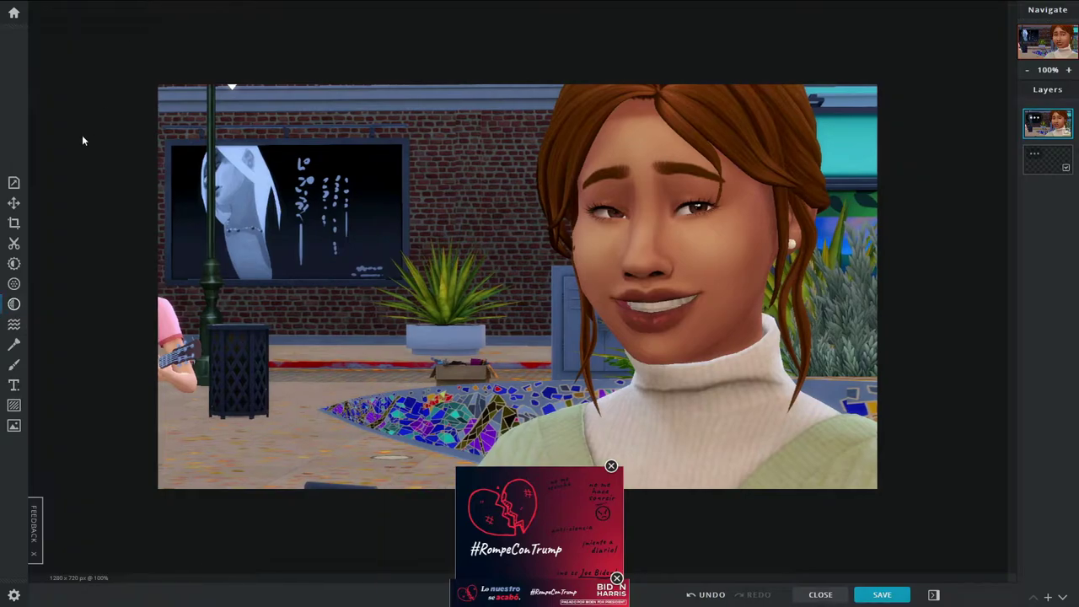
Give the screenshot layer the Antonio effect from the Friends collection at a strength of 43
{"action": "left_click", "coordinate": [15, 306]}
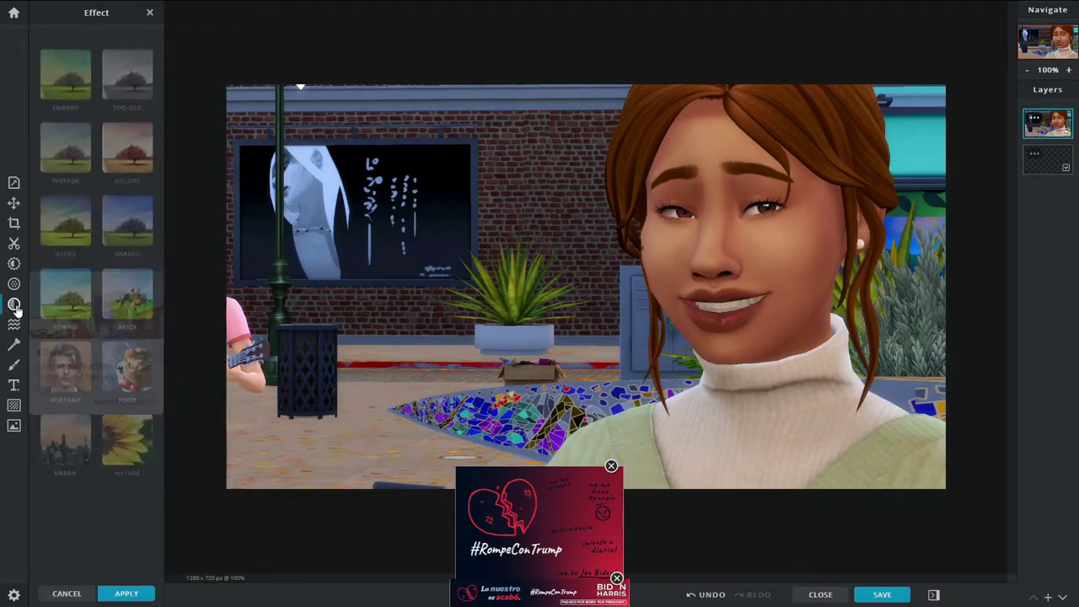
{"action": "left_click", "coordinate": [67, 80]}
{"action": "scroll", "coordinate": [107, 245], "scroll_direction": "down", "scroll_amount": 2}
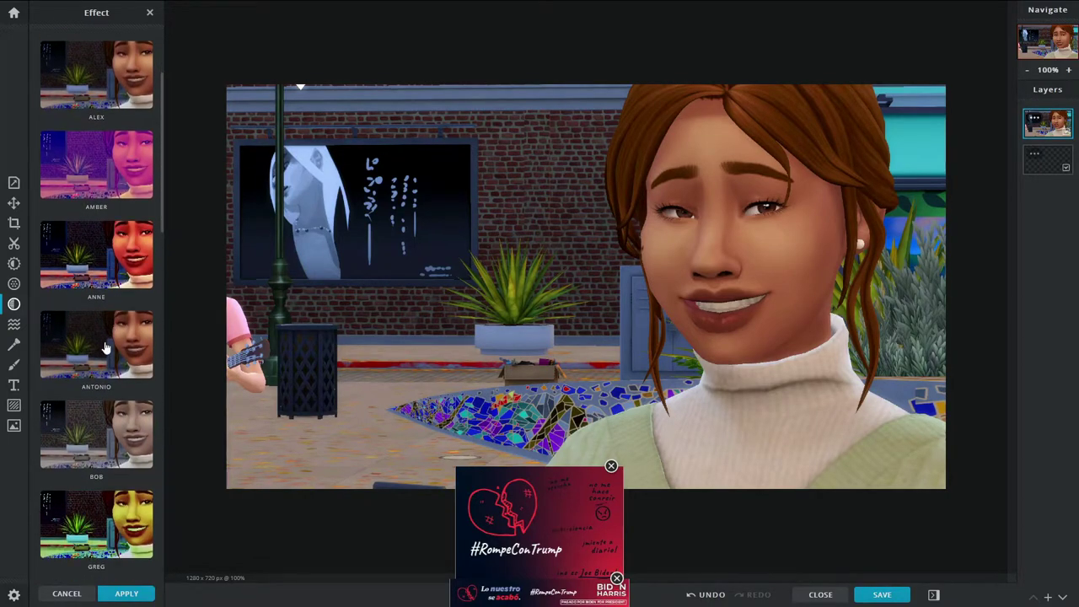
{"action": "left_click", "coordinate": [105, 348]}
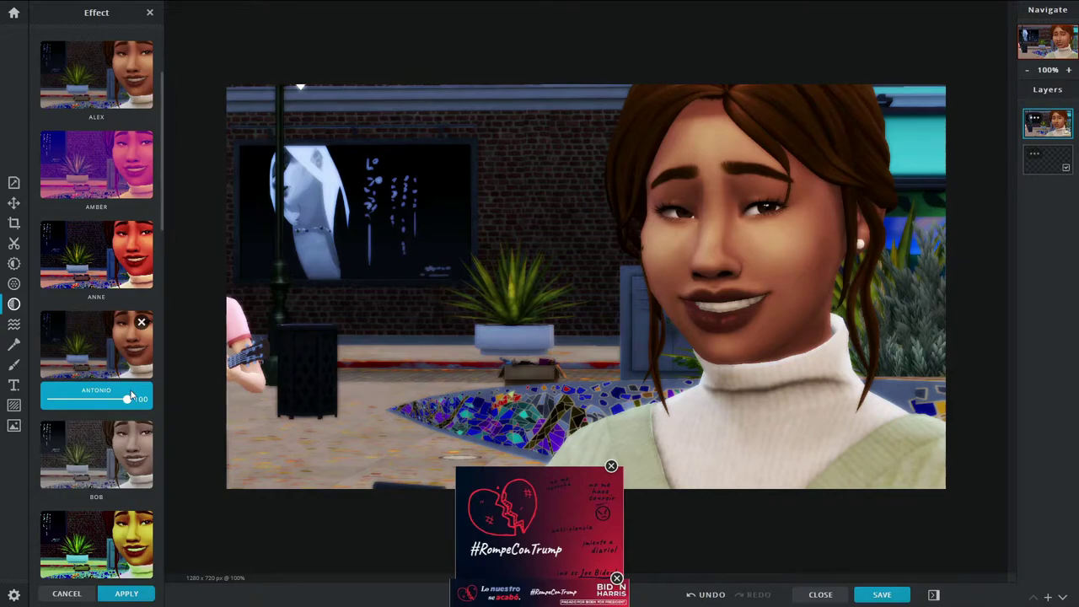
{"action": "mouse_move", "coordinate": [124, 403]}
{"action": "left_mouse_down"}
{"action": "mouse_move", "coordinate": [53, 401]}
{"action": "mouse_move", "coordinate": [121, 415]}
{"action": "mouse_move", "coordinate": [110, 416]}
{"action": "left_mouse_up"}
{"action": "left_click_drag", "start_coordinate": [107, 415], "coordinate": [51, 401]}
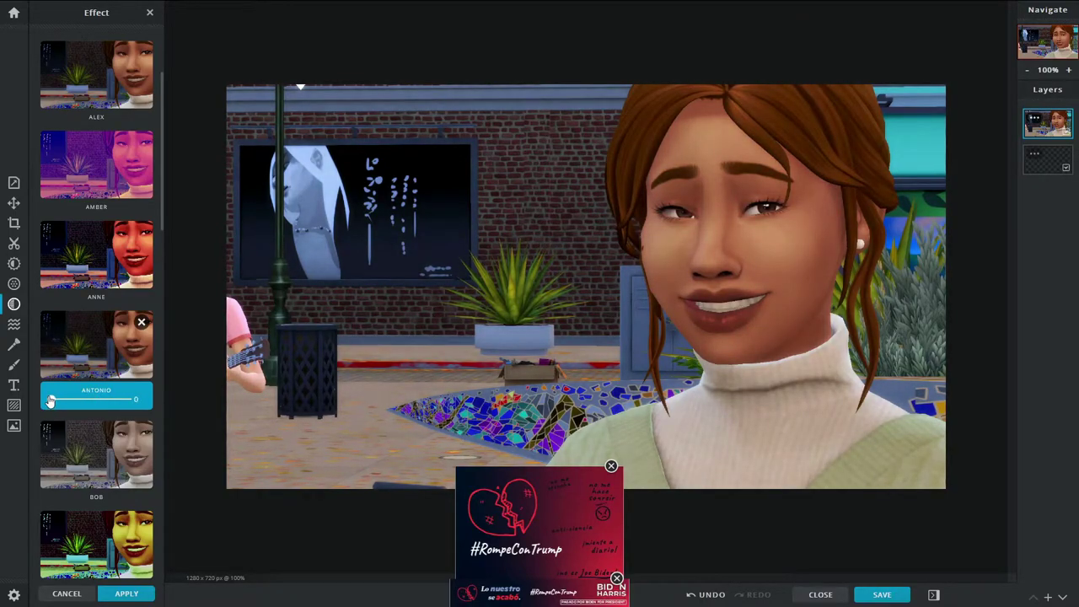
{"action": "left_click_drag", "start_coordinate": [55, 399], "coordinate": [92, 399]}
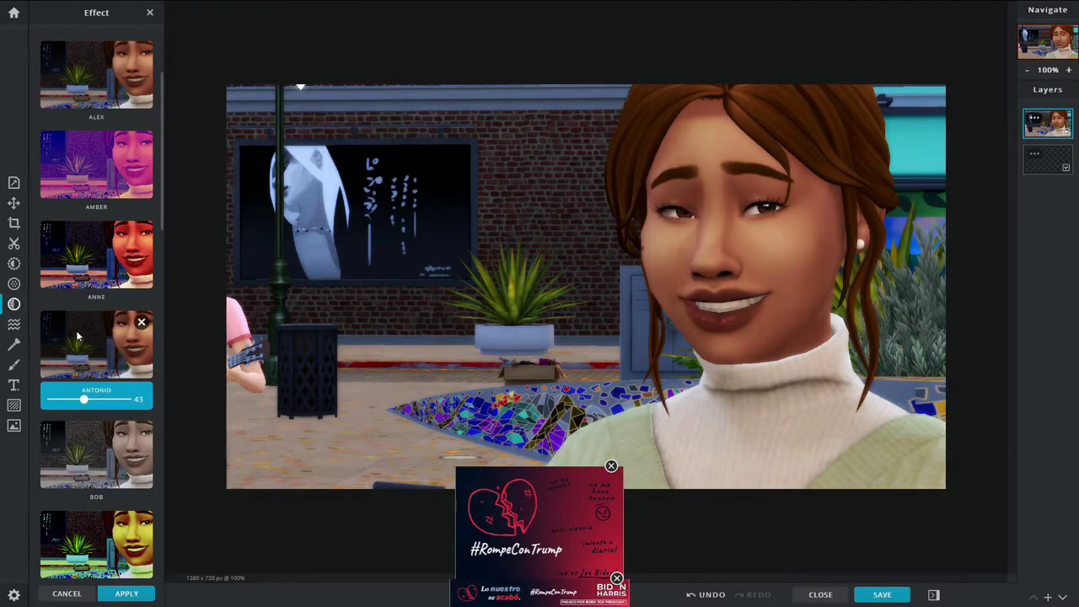
Adjust the screenshot layer's colour and light to vibrance 40, saturation 6 and brightness 44
{"action": "left_click", "coordinate": [12, 265]}
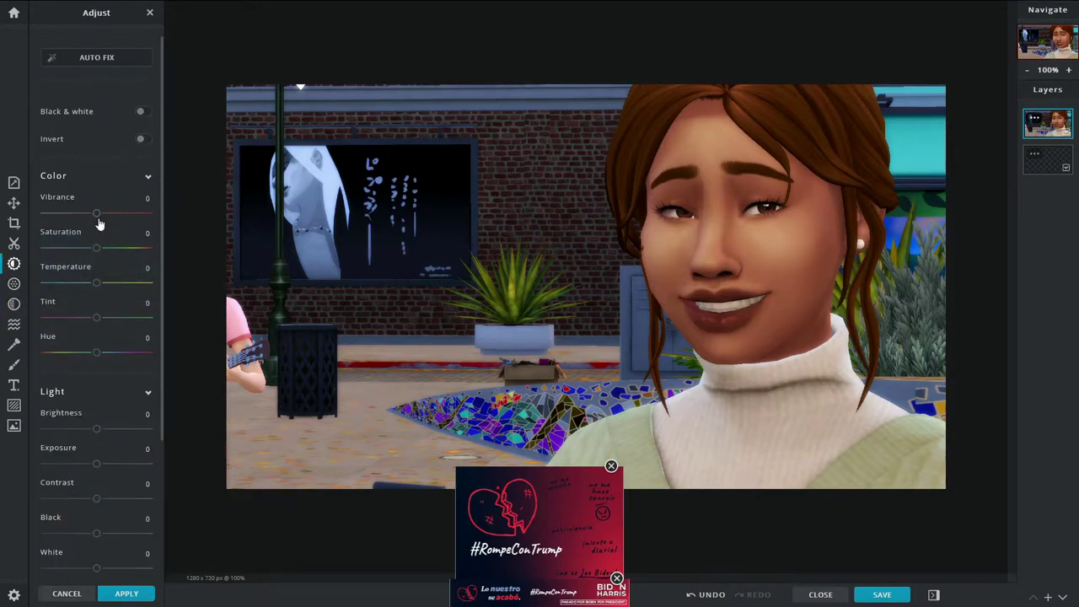
{"action": "left_click_drag", "start_coordinate": [99, 432], "coordinate": [103, 432]}
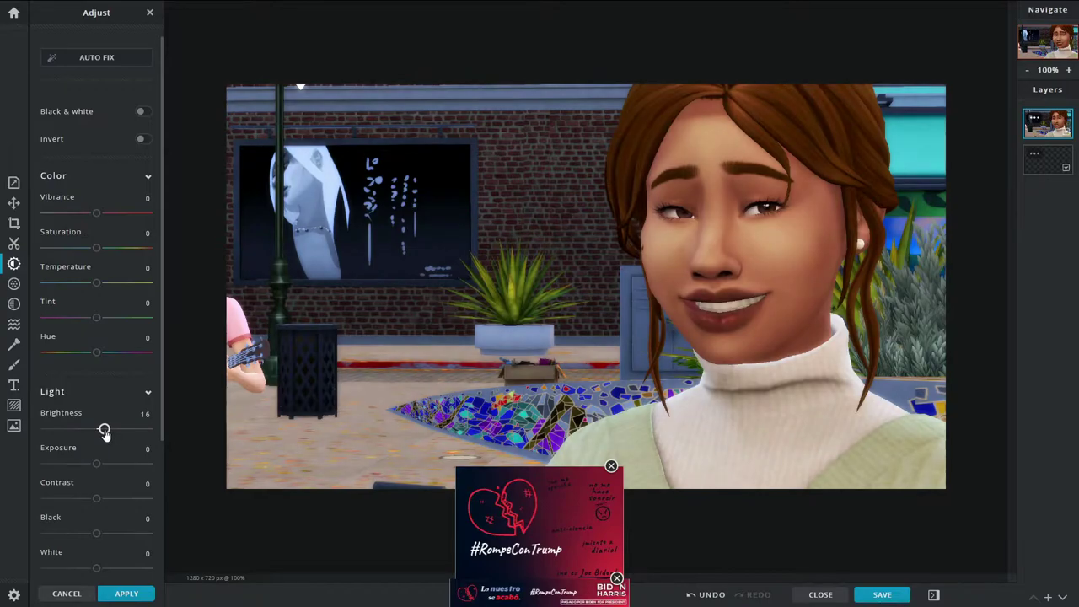
{"action": "left_click_drag", "start_coordinate": [97, 213], "coordinate": [133, 226]}
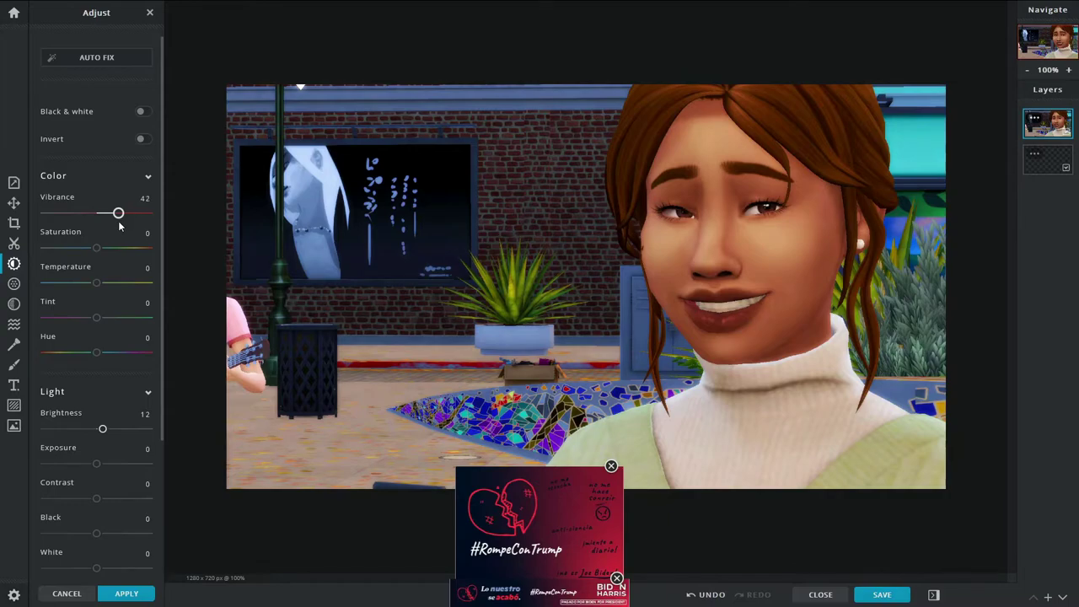
{"action": "left_click_drag", "start_coordinate": [97, 251], "coordinate": [103, 251]}
{"action": "scroll", "coordinate": [90, 296], "scroll_direction": "down", "scroll_amount": 4}
{"action": "left_click_drag", "start_coordinate": [105, 310], "coordinate": [120, 322]}
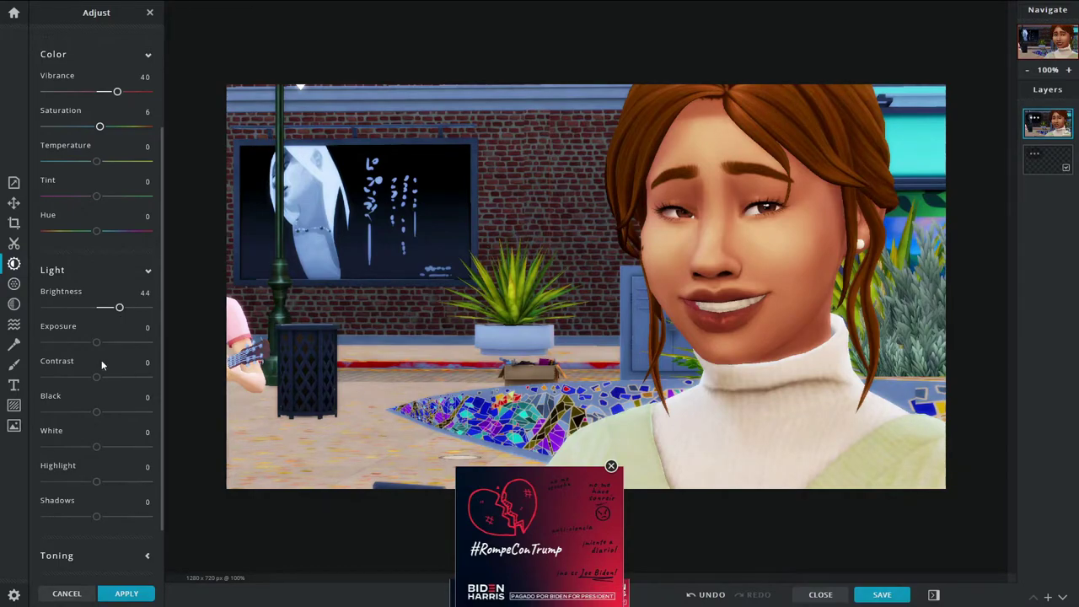
{"action": "scroll", "coordinate": [109, 255], "scroll_direction": "down", "scroll_amount": 2}
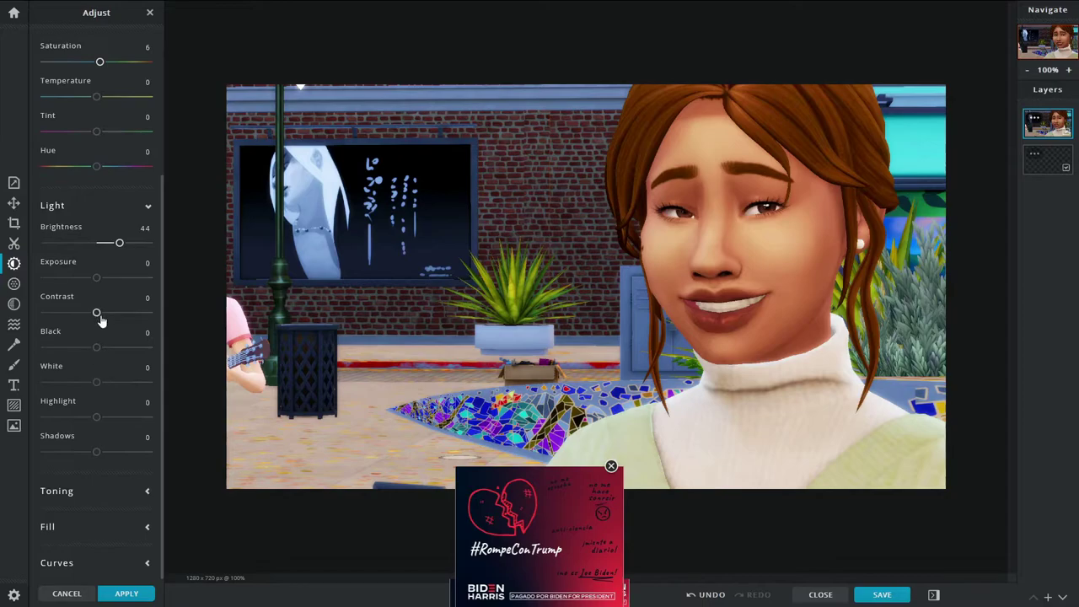
{"action": "left_click", "coordinate": [14, 283]}
{"action": "mouse_move", "coordinate": [97, 310]}
{"action": "left_mouse_down"}
{"action": "mouse_move", "coordinate": [148, 310]}
{"action": "mouse_move", "coordinate": [97, 309]}
{"action": "left_mouse_up"}
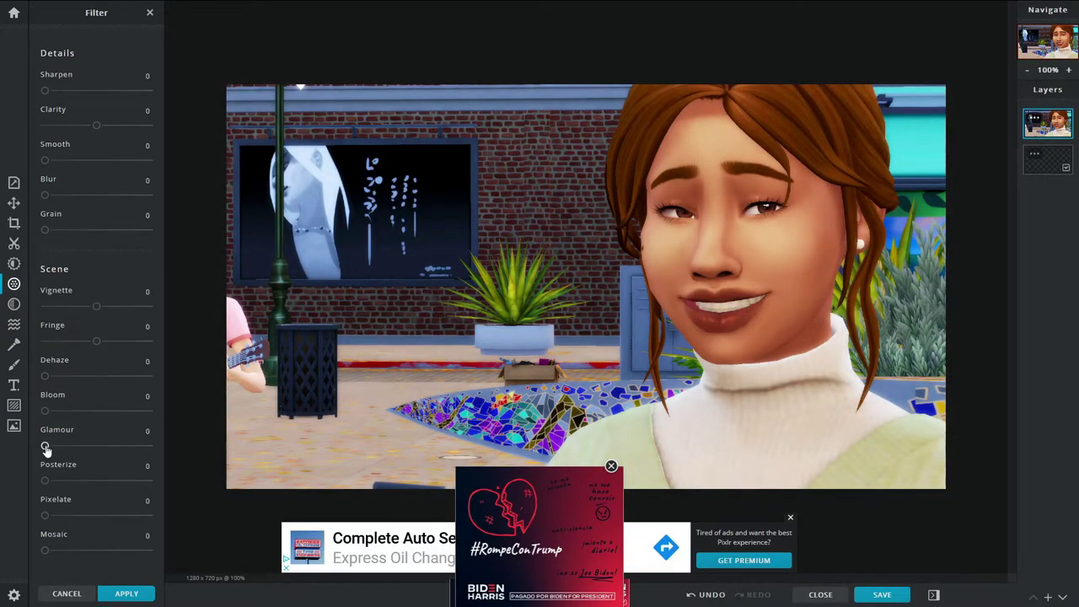
{"action": "mouse_move", "coordinate": [52, 455]}
{"action": "left_mouse_down"}
{"action": "mouse_move", "coordinate": [75, 447]}
{"action": "mouse_move", "coordinate": [114, 459]}
{"action": "mouse_move", "coordinate": [48, 445]}
{"action": "mouse_move", "coordinate": [96, 445]}
{"action": "mouse_move", "coordinate": [44, 447]}
{"action": "left_mouse_up"}
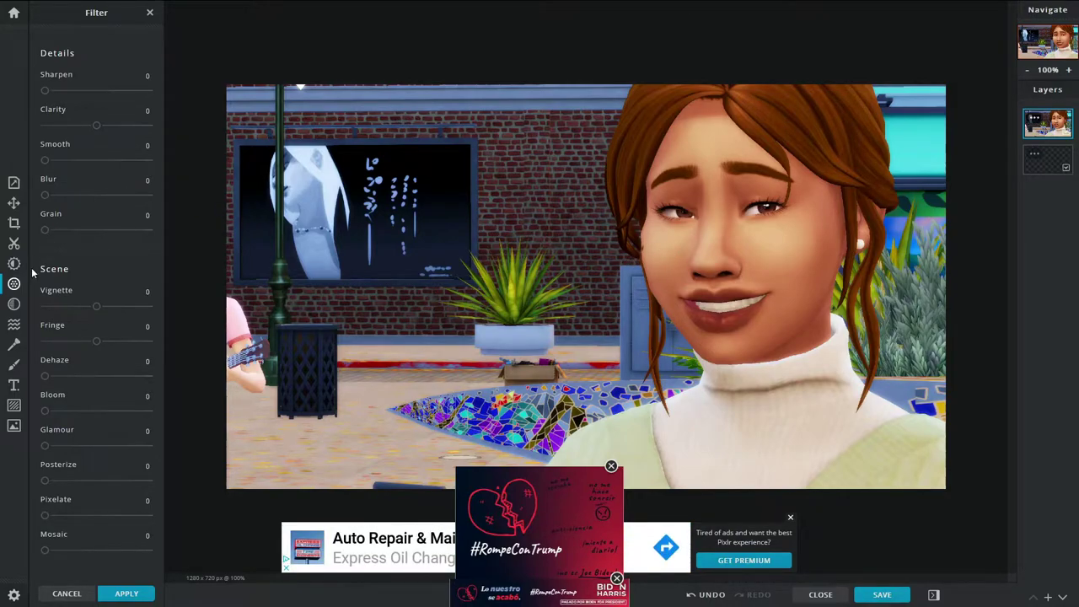
Blur the street background to the left of the Sim using a Retouch blur brush of 437 px, softness 12% and strength 82
{"action": "left_click", "coordinate": [14, 345]}
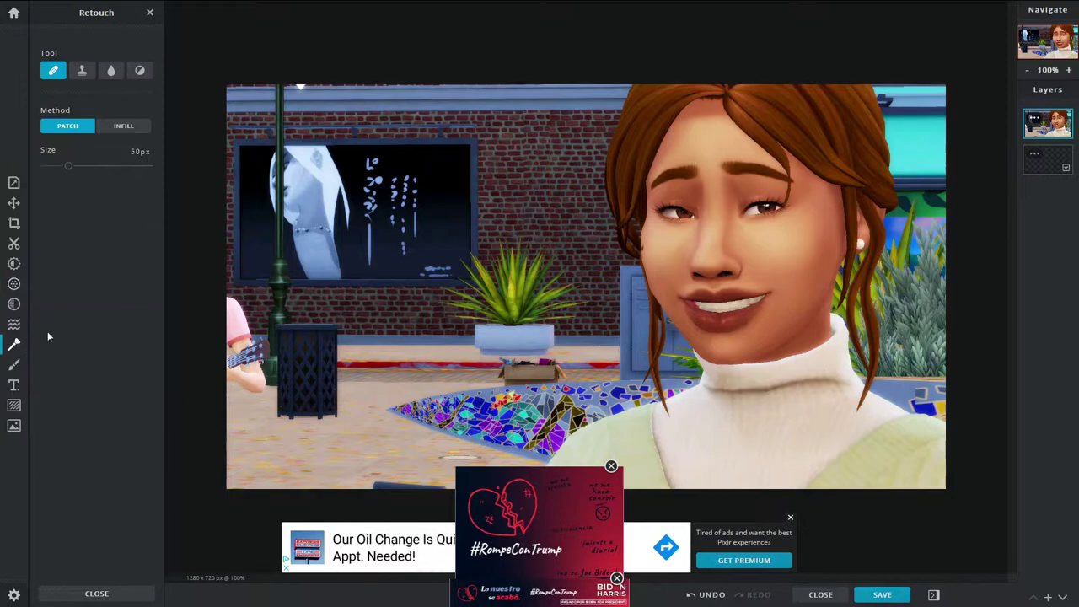
{"action": "left_click", "coordinate": [111, 72]}
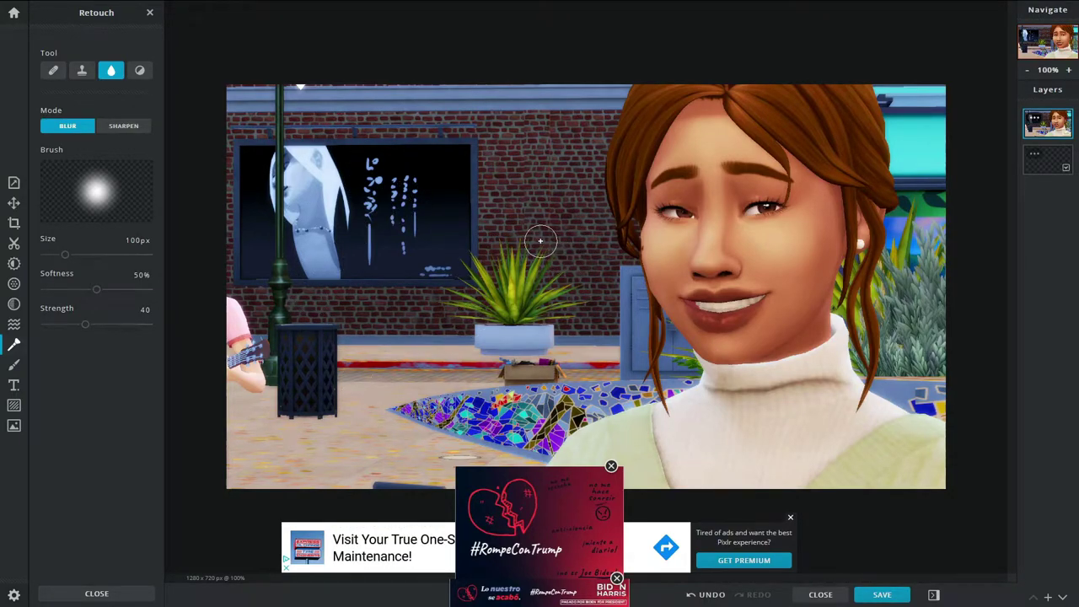
{"action": "left_click", "coordinate": [65, 255]}
{"action": "left_click_drag", "start_coordinate": [65, 256], "coordinate": [57, 289]}
{"action": "left_click_drag", "start_coordinate": [85, 327], "coordinate": [129, 325]}
{"action": "mouse_move", "coordinate": [240, 333]}
{"action": "left_mouse_down"}
{"action": "mouse_move", "coordinate": [320, 246]}
{"action": "mouse_move", "coordinate": [324, 177]}
{"action": "mouse_move", "coordinate": [296, 157]}
{"action": "mouse_move", "coordinate": [254, 204]}
{"action": "mouse_move", "coordinate": [267, 332]}
{"action": "mouse_move", "coordinate": [289, 397]}
{"action": "mouse_move", "coordinate": [336, 425]}
{"action": "mouse_move", "coordinate": [390, 317]}
{"action": "mouse_move", "coordinate": [399, 154]}
{"action": "mouse_move", "coordinate": [470, 119]}
{"action": "mouse_move", "coordinate": [502, 321]}
{"action": "mouse_move", "coordinate": [447, 413]}
{"action": "mouse_move", "coordinate": [361, 425]}
{"action": "mouse_move", "coordinate": [279, 288]}
{"action": "mouse_move", "coordinate": [303, 128]}
{"action": "mouse_move", "coordinate": [496, 122]}
{"action": "mouse_move", "coordinate": [495, 285]}
{"action": "mouse_move", "coordinate": [521, 318]}
{"action": "mouse_move", "coordinate": [465, 380]}
{"action": "left_mouse_up"}
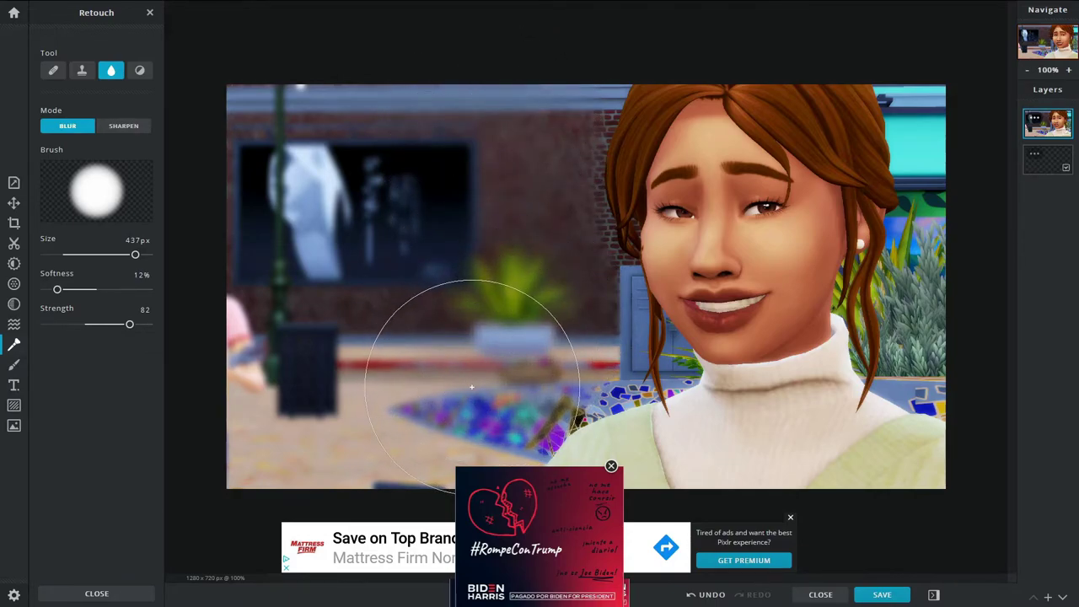
{"action": "mouse_move", "coordinate": [228, 136]}
{"action": "left_mouse_down"}
{"action": "mouse_move", "coordinate": [259, 277]}
{"action": "mouse_move", "coordinate": [392, 326]}
{"action": "mouse_move", "coordinate": [453, 199]}
{"action": "mouse_move", "coordinate": [303, 130]}
{"action": "mouse_move", "coordinate": [353, 129]}
{"action": "mouse_move", "coordinate": [356, 426]}
{"action": "mouse_move", "coordinate": [296, 150]}
{"action": "mouse_move", "coordinate": [394, 197]}
{"action": "mouse_move", "coordinate": [282, 222]}
{"action": "mouse_move", "coordinate": [274, 408]}
{"action": "mouse_move", "coordinate": [421, 372]}
{"action": "mouse_move", "coordinate": [481, 284]}
{"action": "mouse_move", "coordinate": [506, 101]}
{"action": "left_mouse_up"}
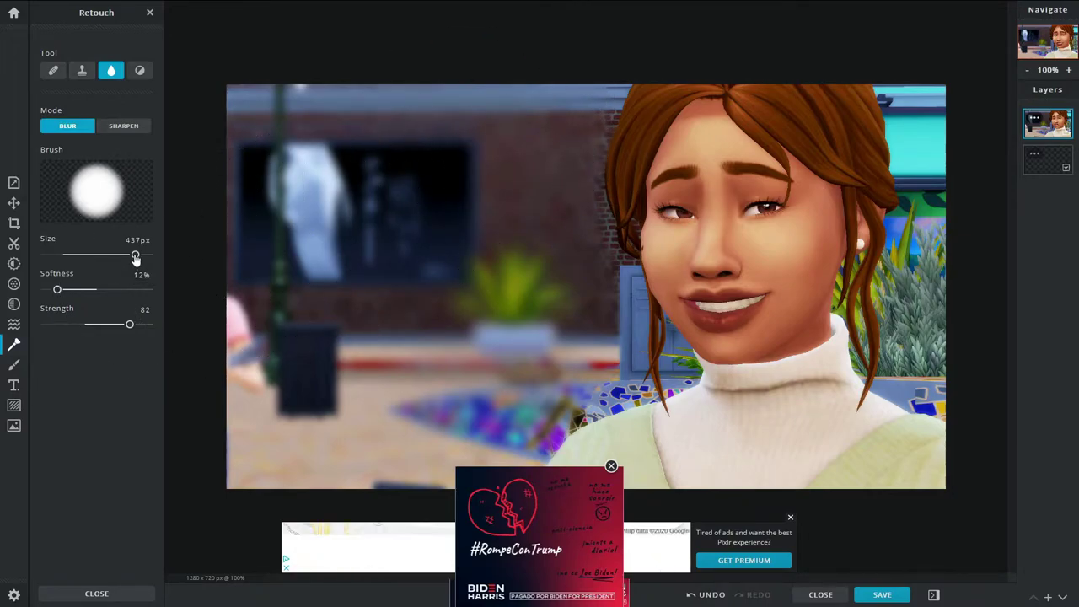
Reduce the blur brush size to 118 px for the background close to the Sim's outline
{"action": "left_click_drag", "start_coordinate": [135, 255], "coordinate": [69, 260]}
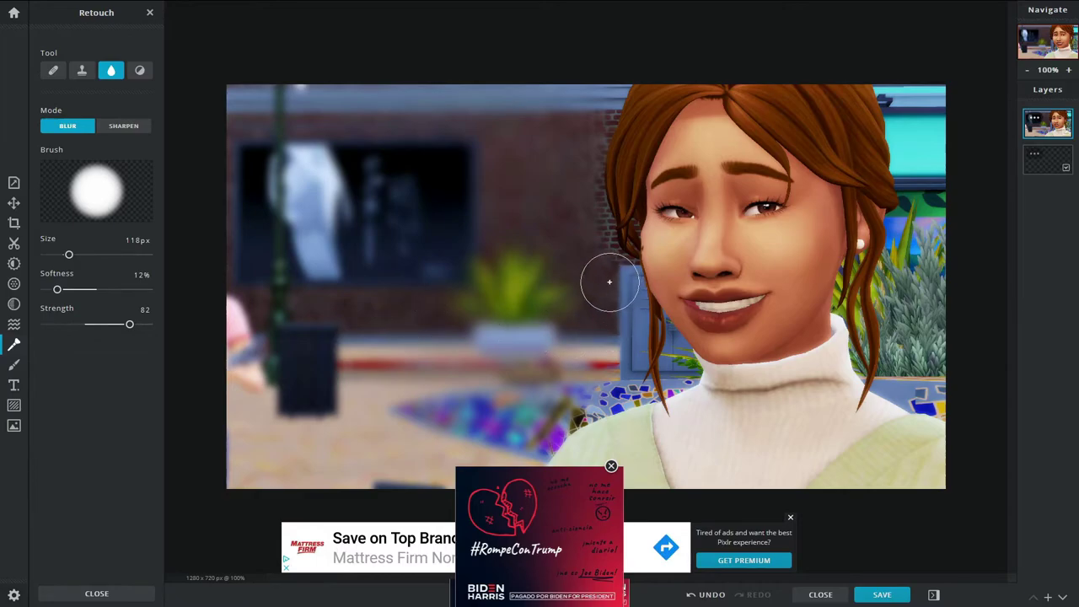